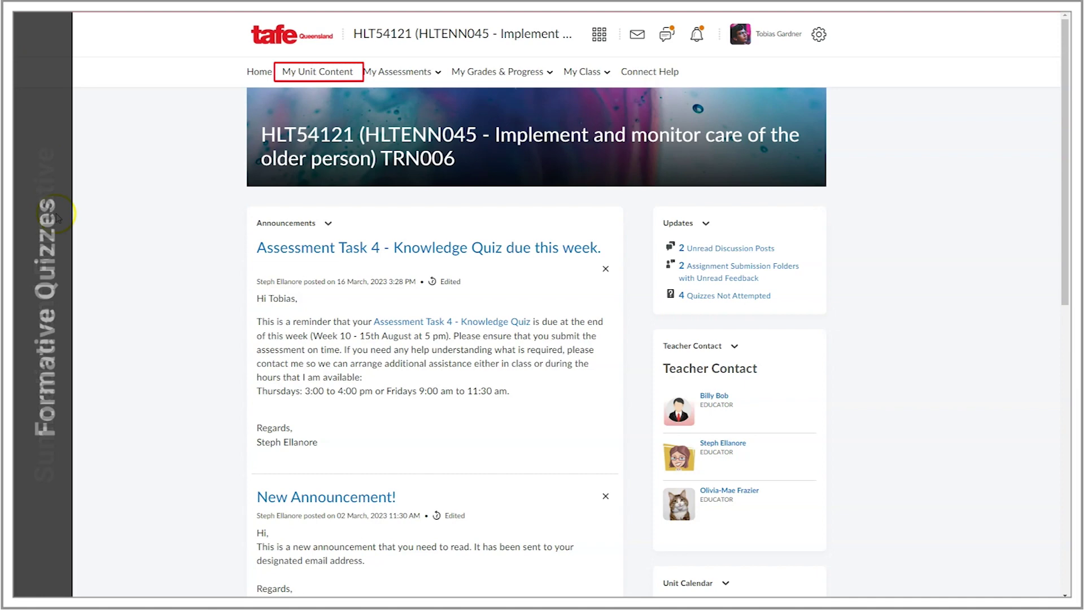
Open the Assessment Task 1 - Knowledge Quiz module under Law and ethics in My Unit Content
{"action": "left_click", "coordinate": [347, 79]}
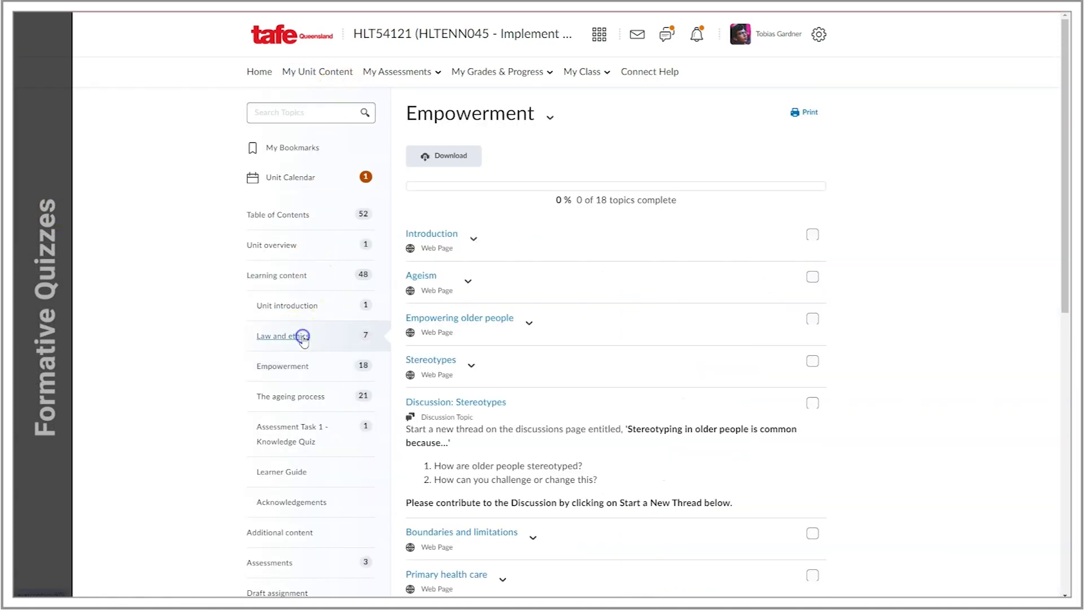
{"action": "left_click", "coordinate": [269, 337]}
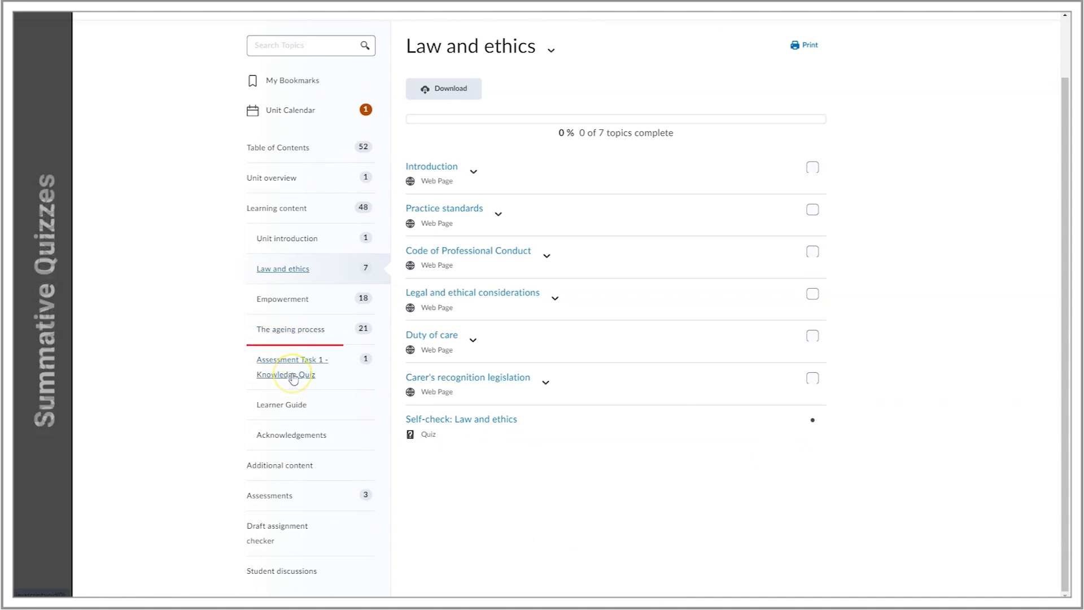
{"action": "left_click", "coordinate": [294, 379]}
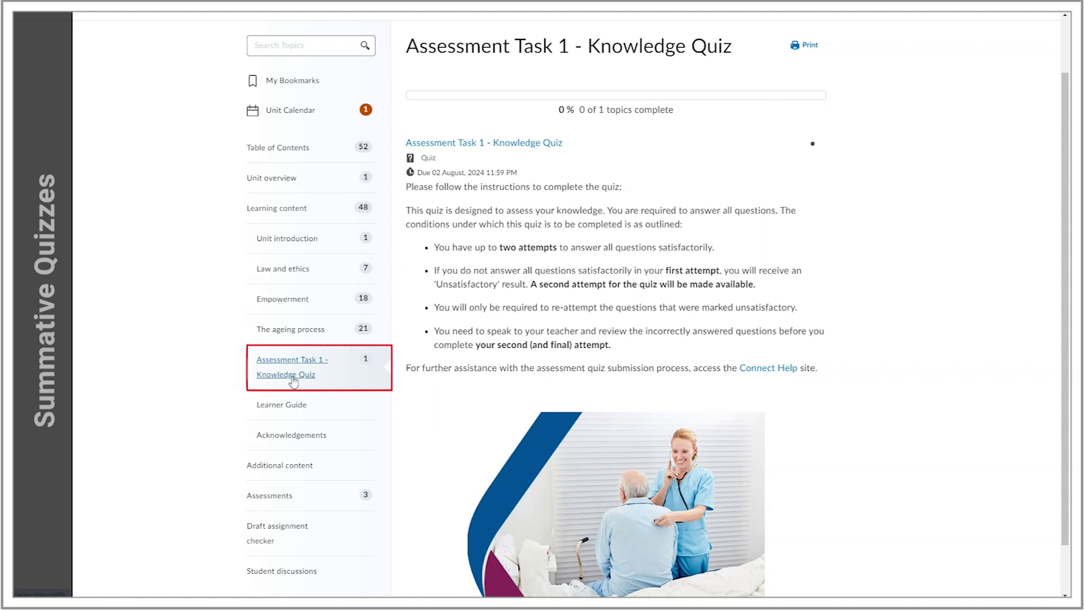
Look over the Assessments page and the Quizzes list, ending back on the HLT54121 unit home page
{"action": "left_click", "coordinate": [278, 507]}
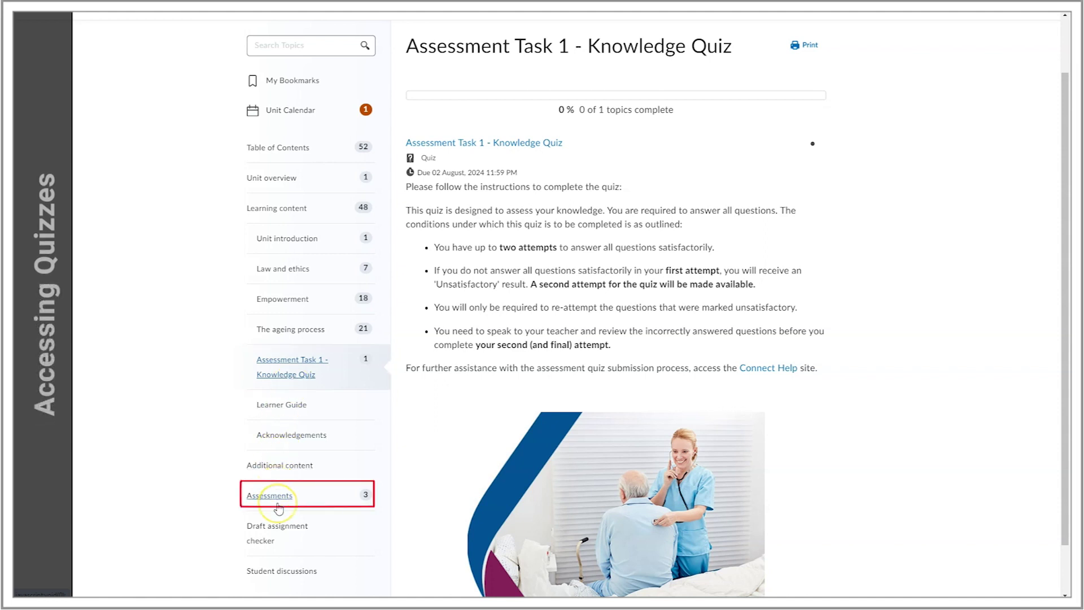
{"action": "left_click", "coordinate": [278, 507]}
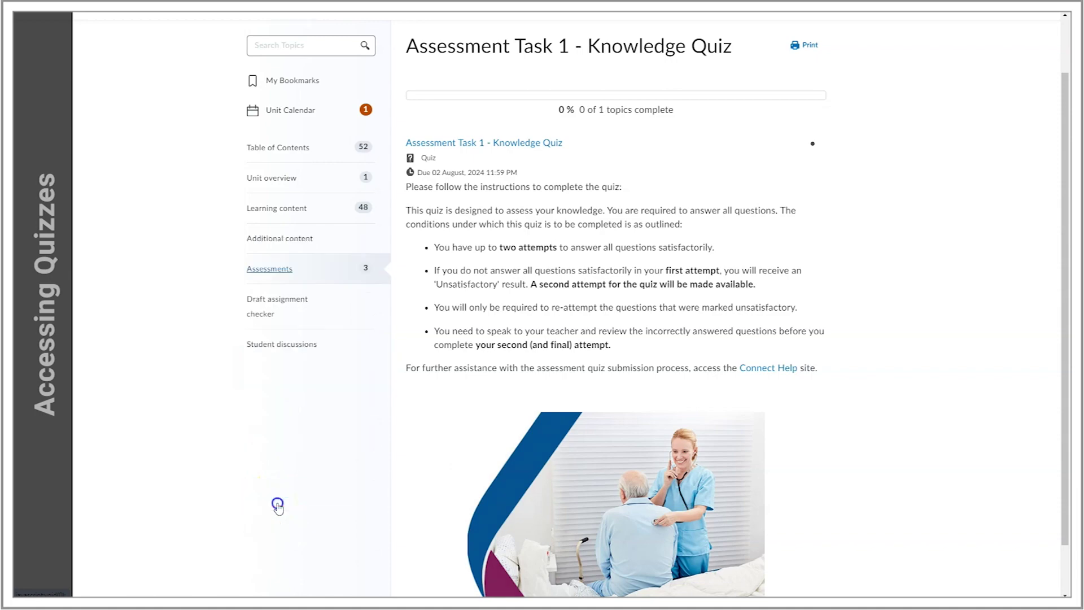
{"action": "left_click_drag", "start_coordinate": [1065, 116], "coordinate": [1036, 314]}
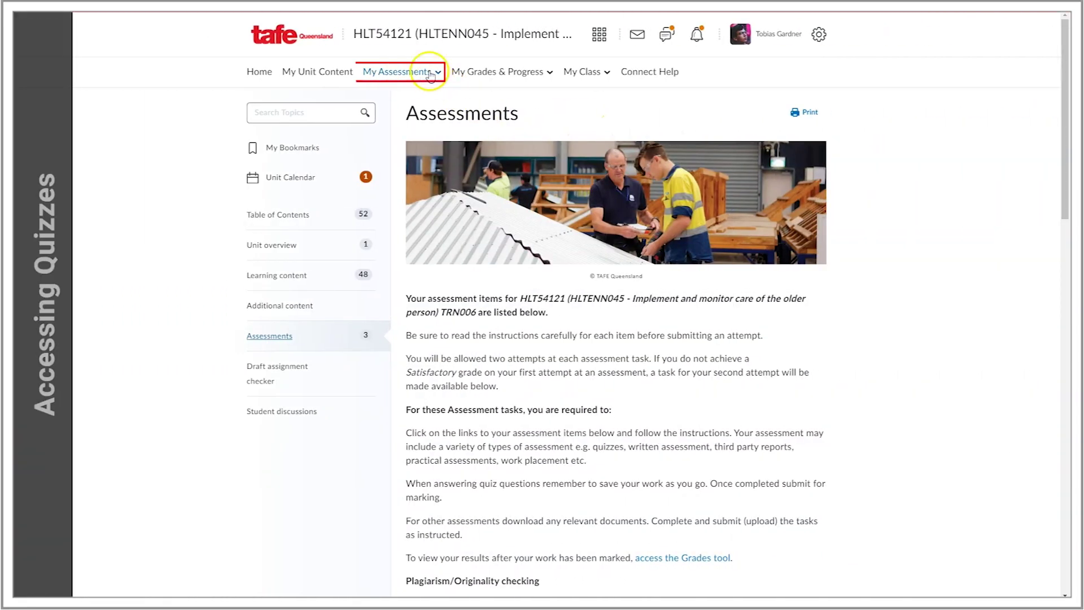
{"action": "left_click", "coordinate": [430, 76]}
{"action": "left_click", "coordinate": [394, 107]}
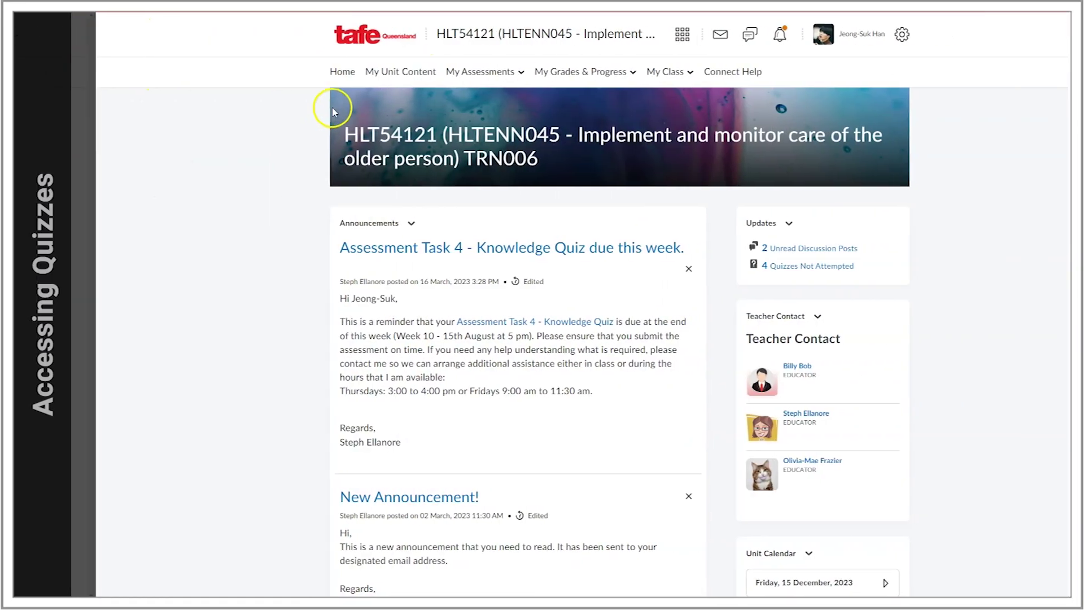
Open the Knowledge Quiz summary from the Assessments page and scroll to its 2-attempt quiz details
{"action": "left_click", "coordinate": [334, 73]}
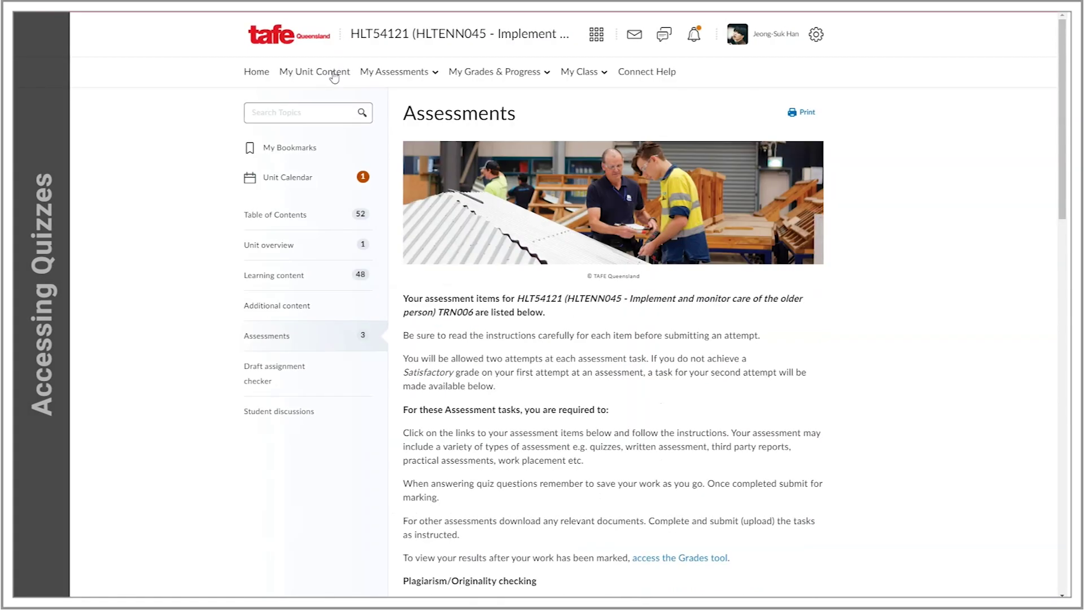
{"action": "scroll", "coordinate": [310, 367], "scroll_direction": "down", "scroll_amount": 2}
{"action": "left_click_drag", "start_coordinate": [1062, 223], "coordinate": [1058, 411]}
{"action": "left_click", "coordinate": [531, 76]}
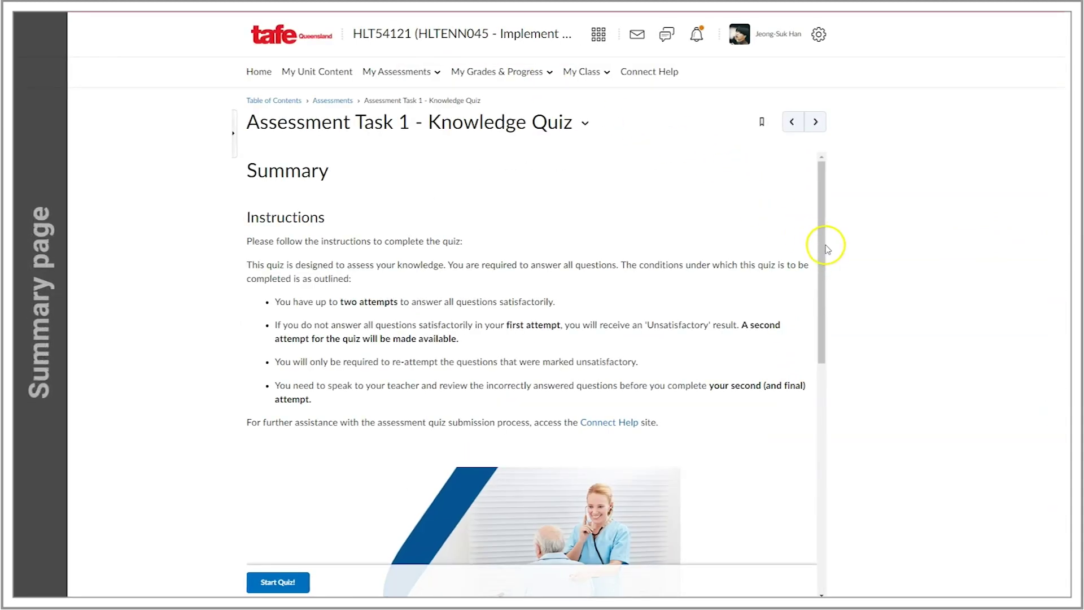
{"action": "left_click_drag", "start_coordinate": [822, 248], "coordinate": [806, 468]}
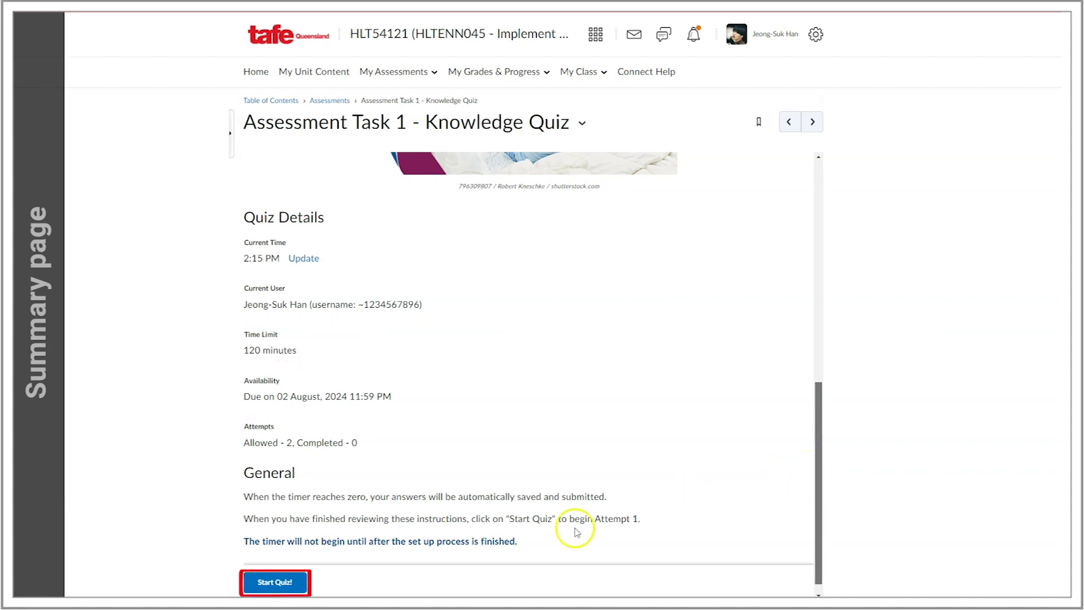
Start the first quiz attempt and answer Questions 1 and 2 with the second option each
{"action": "left_click", "coordinate": [269, 585]}
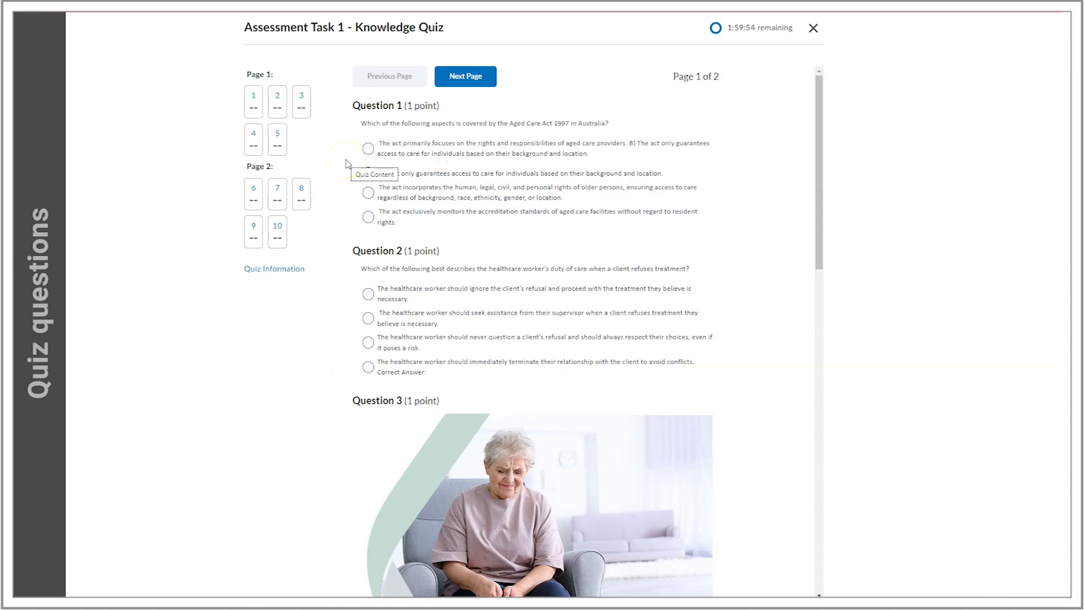
{"action": "left_click", "coordinate": [367, 192]}
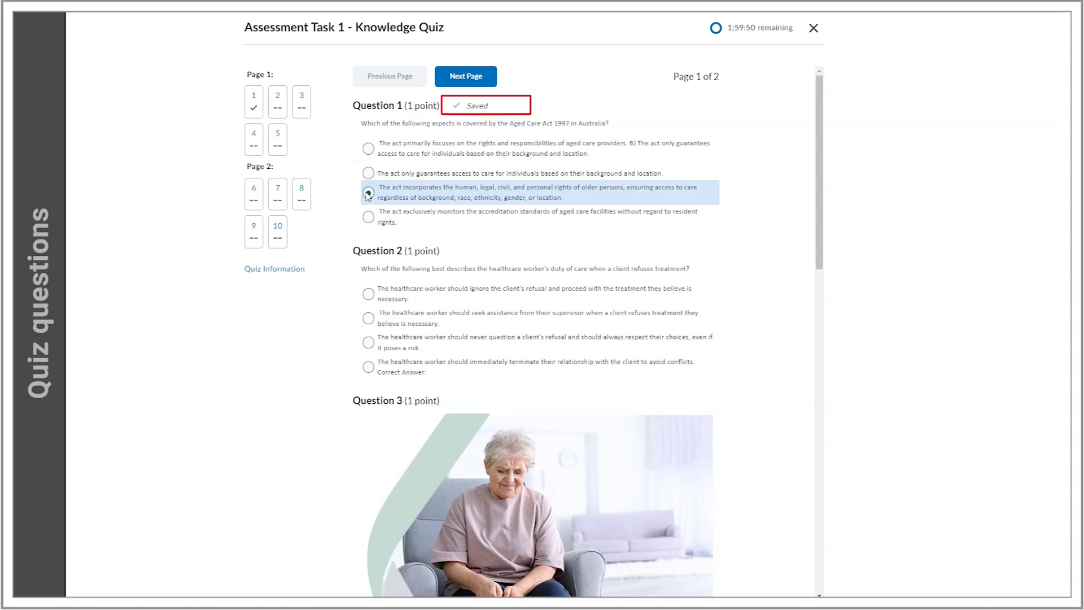
{"action": "left_click", "coordinate": [367, 177]}
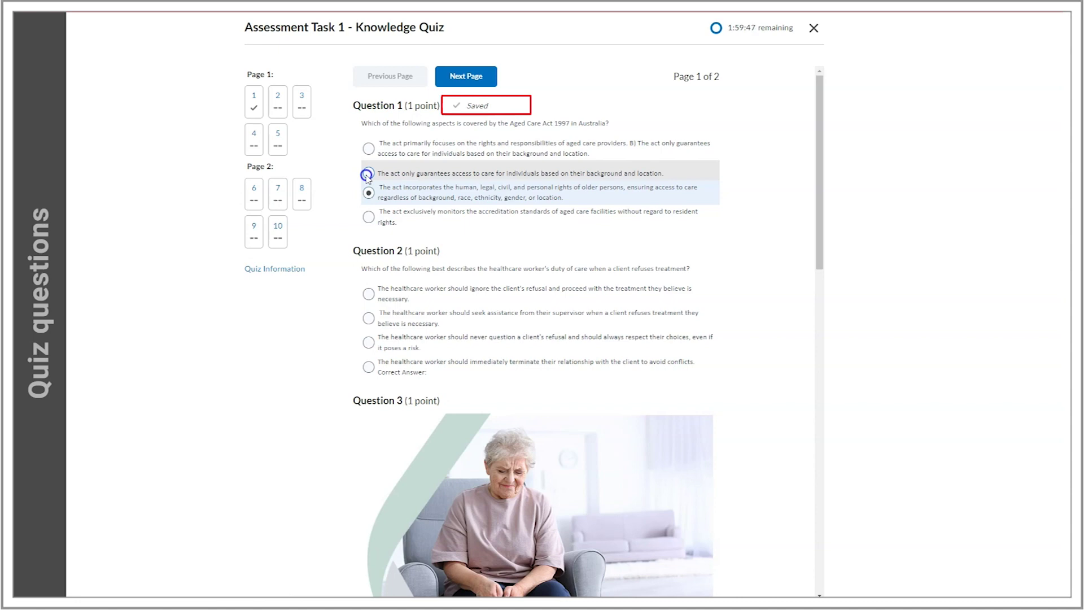
{"action": "left_click", "coordinate": [366, 175]}
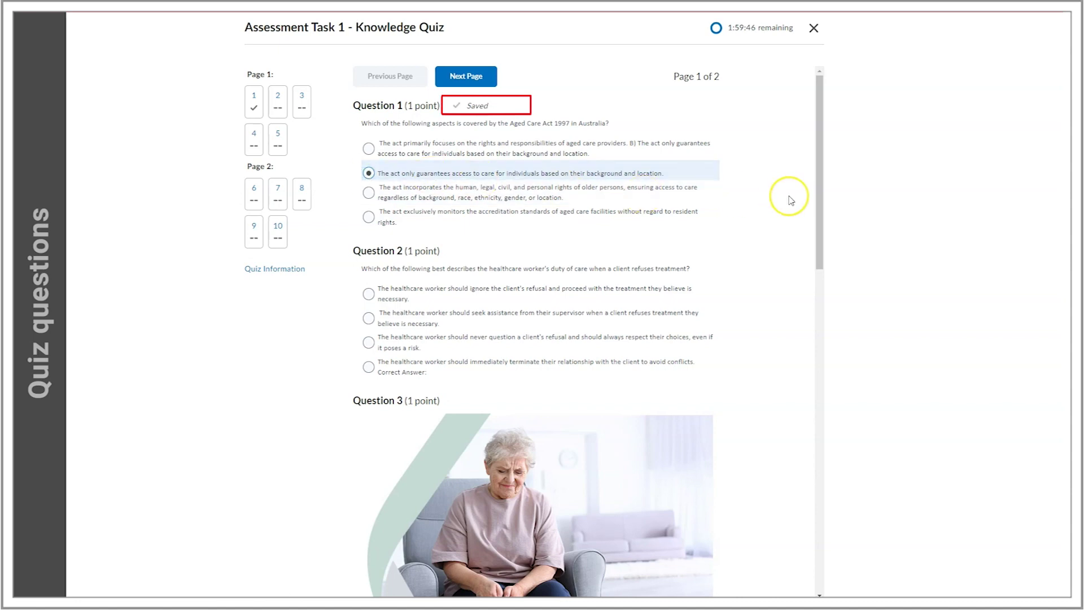
{"action": "left_click", "coordinate": [369, 319]}
Match Palliative care to meaning 1, Biological theories to 3 and Coroner to 2
{"action": "left_click_drag", "start_coordinate": [820, 235], "coordinate": [819, 431]}
{"action": "left_click", "coordinate": [394, 188]}
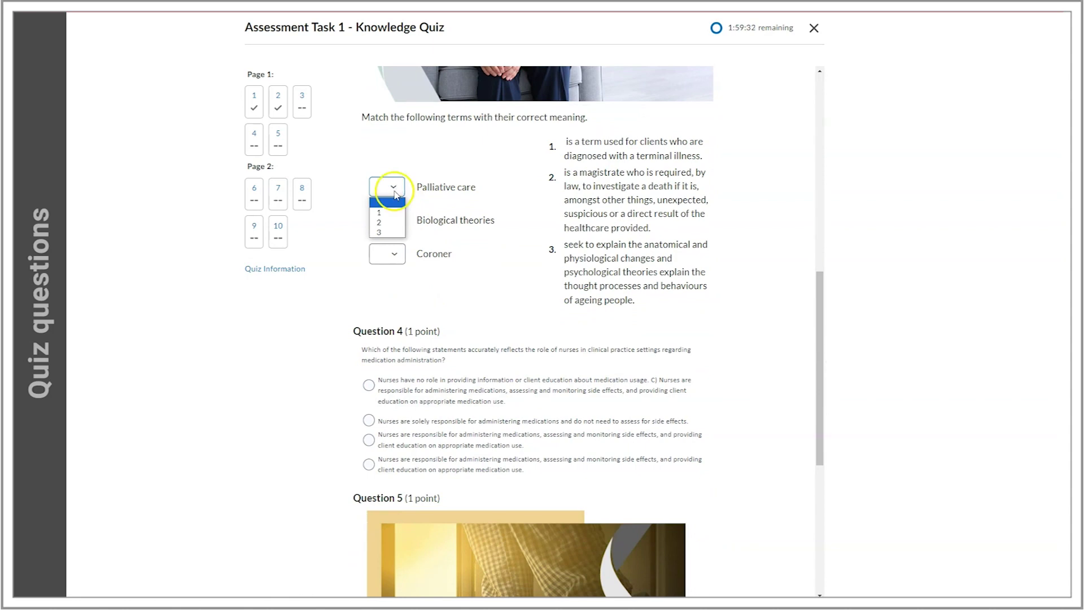
{"action": "left_click", "coordinate": [379, 213]}
{"action": "left_click", "coordinate": [387, 221]}
{"action": "left_click", "coordinate": [379, 266]}
{"action": "left_click", "coordinate": [388, 256]}
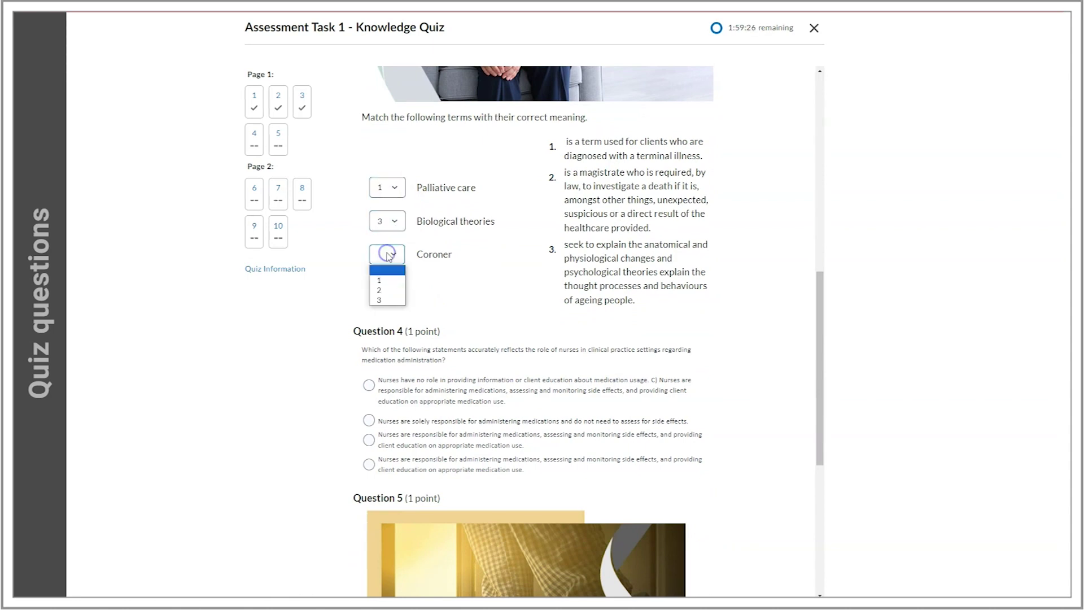
{"action": "left_click", "coordinate": [379, 290]}
Pick the third answer for Question 4 and fill Question 5 with 'kidney disease' and 'urinary infection'
{"action": "left_click_drag", "start_coordinate": [818, 368], "coordinate": [818, 462]}
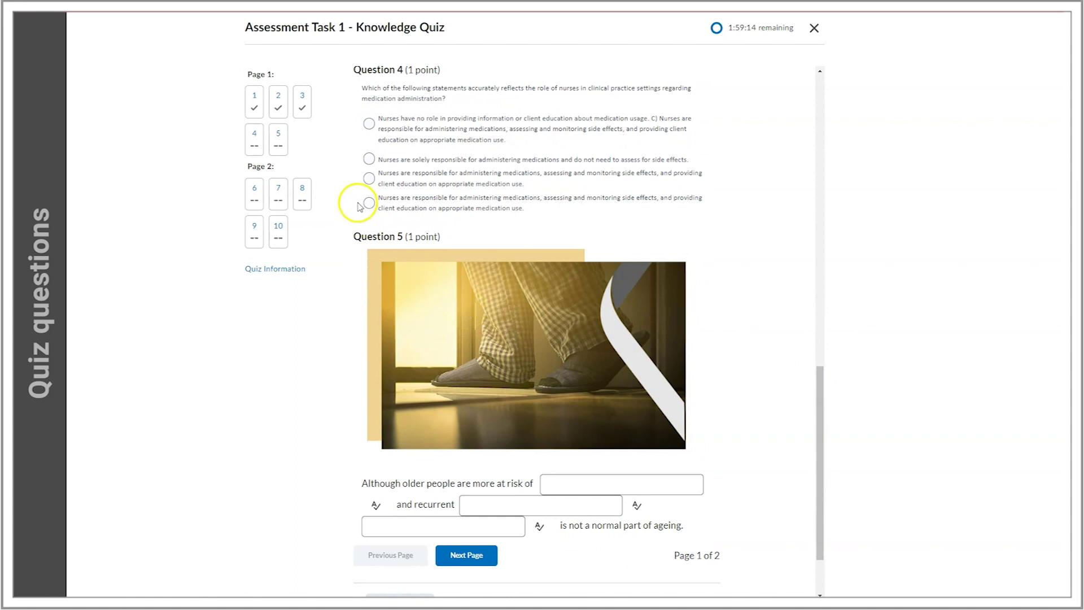
{"action": "left_click", "coordinate": [369, 178]}
{"action": "left_click_drag", "start_coordinate": [820, 451], "coordinate": [820, 482]}
{"action": "left_click", "coordinate": [585, 399]}
{"action": "type", "text": "kidney disease"}
{"action": "left_click", "coordinate": [538, 416]}
{"action": "type", "text": "urinary infection"}
{"action": "left_click", "coordinate": [401, 446]}
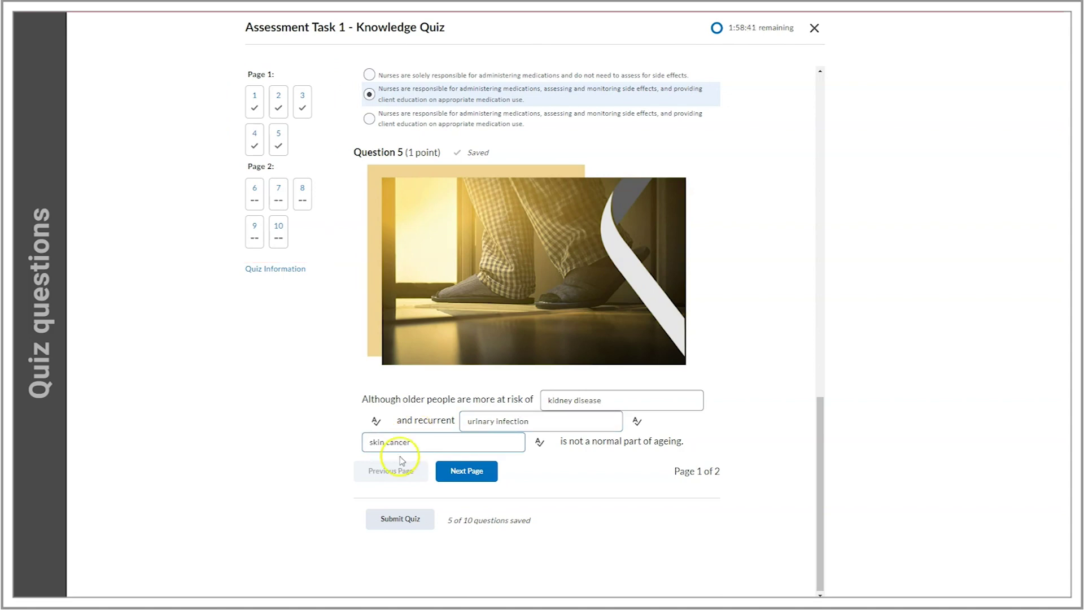
On page 2, rank Self-sufficiency, Interdependence, Dependence, Crisis Management, End of Life as stages 1–5
{"action": "left_click", "coordinate": [461, 476]}
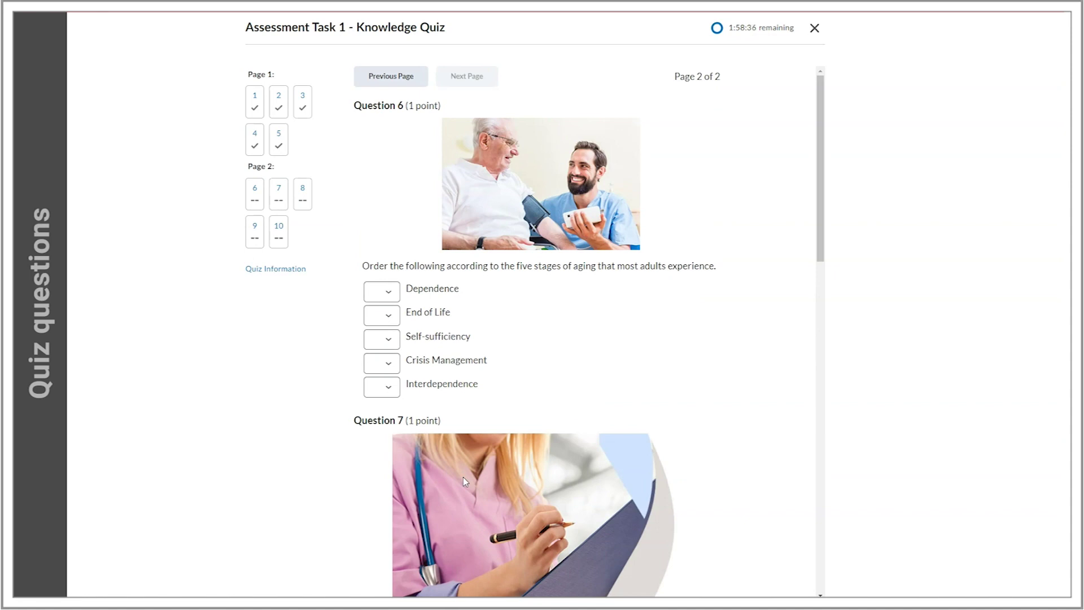
{"action": "left_click", "coordinate": [388, 315]}
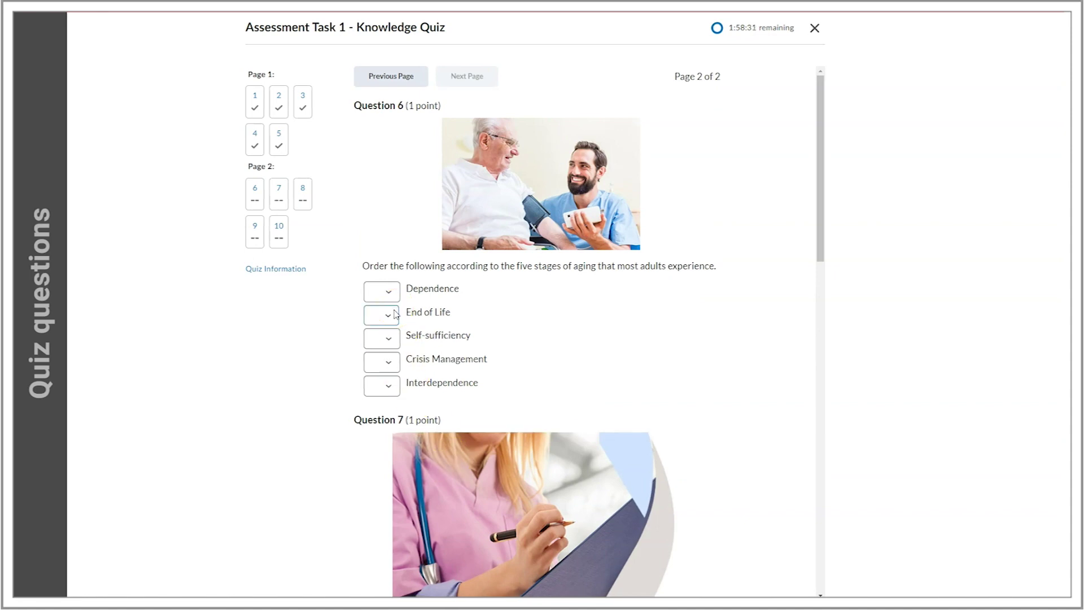
{"action": "left_click", "coordinate": [382, 383]}
{"action": "left_click", "coordinate": [384, 338]}
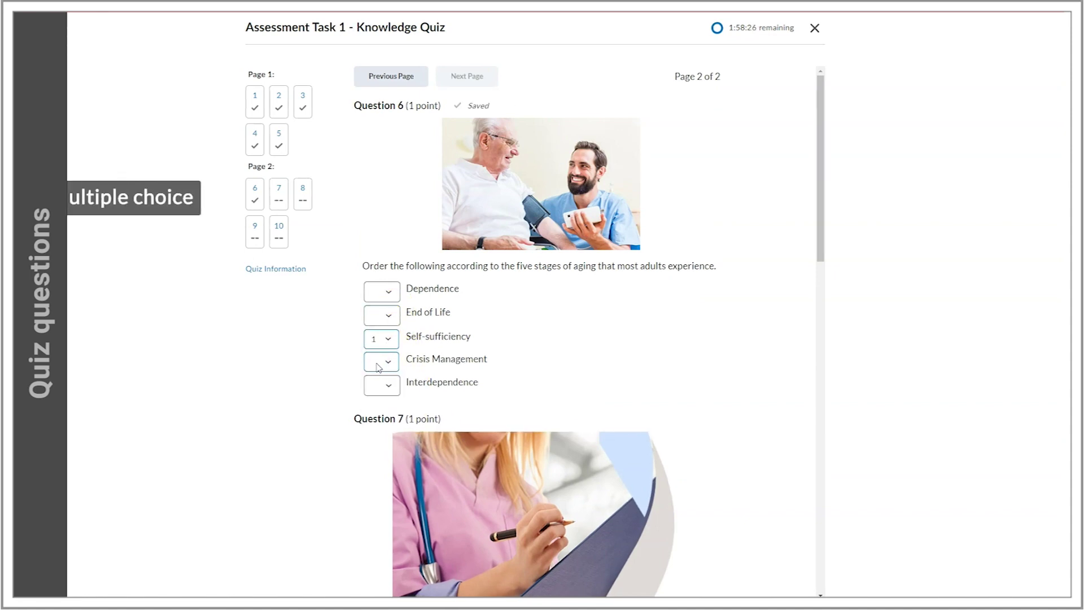
{"action": "left_click", "coordinate": [382, 385]}
{"action": "left_click", "coordinate": [374, 425]}
{"action": "left_click", "coordinate": [389, 292]}
{"action": "left_click", "coordinate": [374, 337]}
{"action": "left_click", "coordinate": [383, 363]}
{"action": "left_click", "coordinate": [374, 418]}
{"action": "left_click", "coordinate": [382, 314]}
{"action": "left_click", "coordinate": [374, 381]}
Answer Question 8 and rank Mild memory loss, Confusion, Anxiety, Changes in behaviour as stages 1–4
{"action": "left_click_drag", "start_coordinate": [822, 222], "coordinate": [819, 402]}
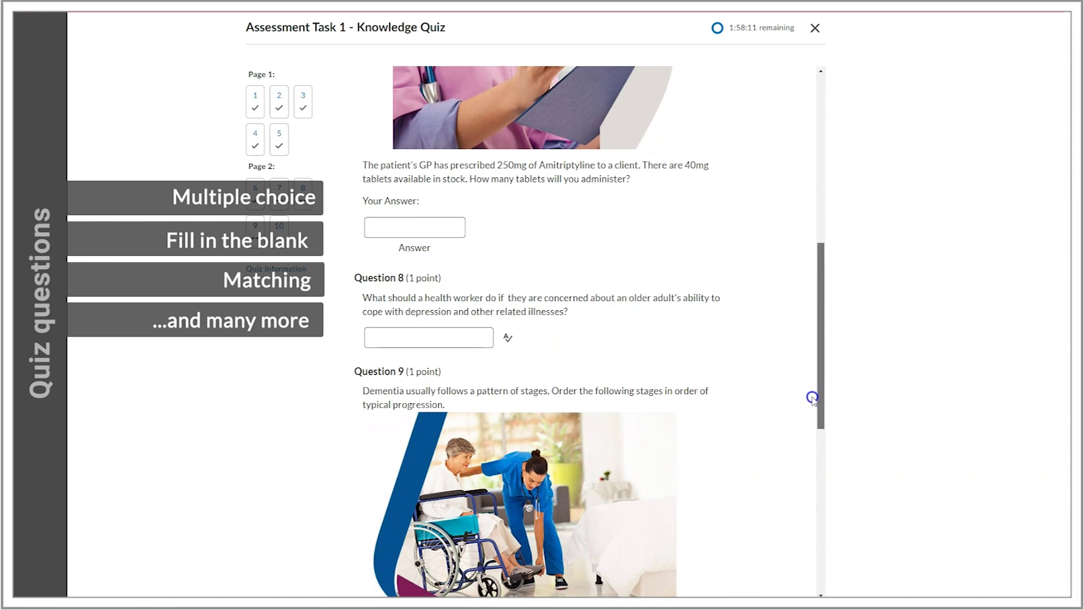
{"action": "left_click", "coordinate": [420, 337]}
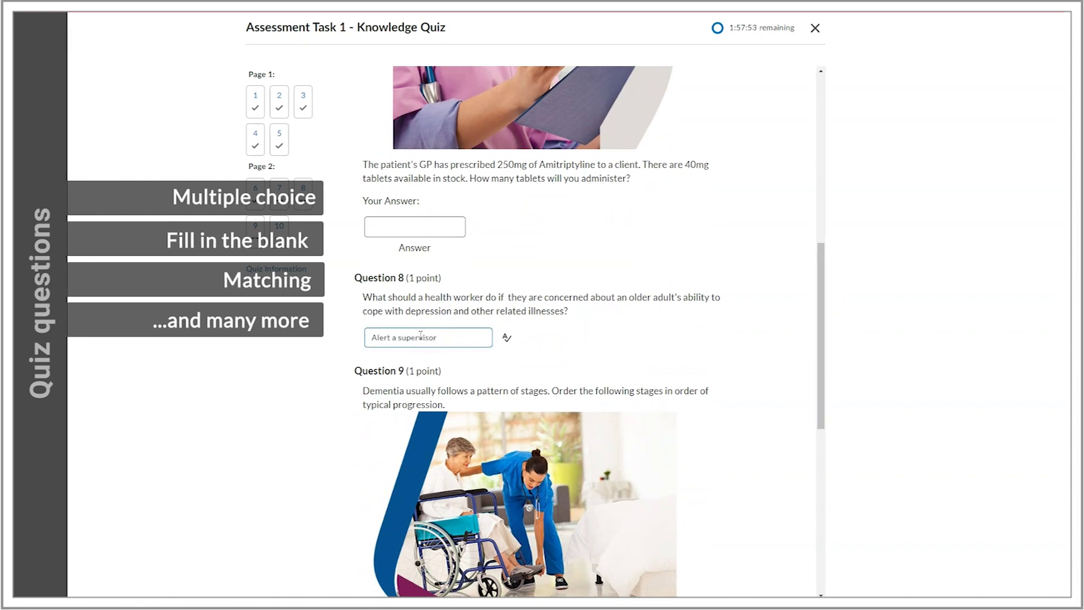
{"action": "left_click_drag", "start_coordinate": [819, 331], "coordinate": [814, 446]}
{"action": "left_click", "coordinate": [388, 369]}
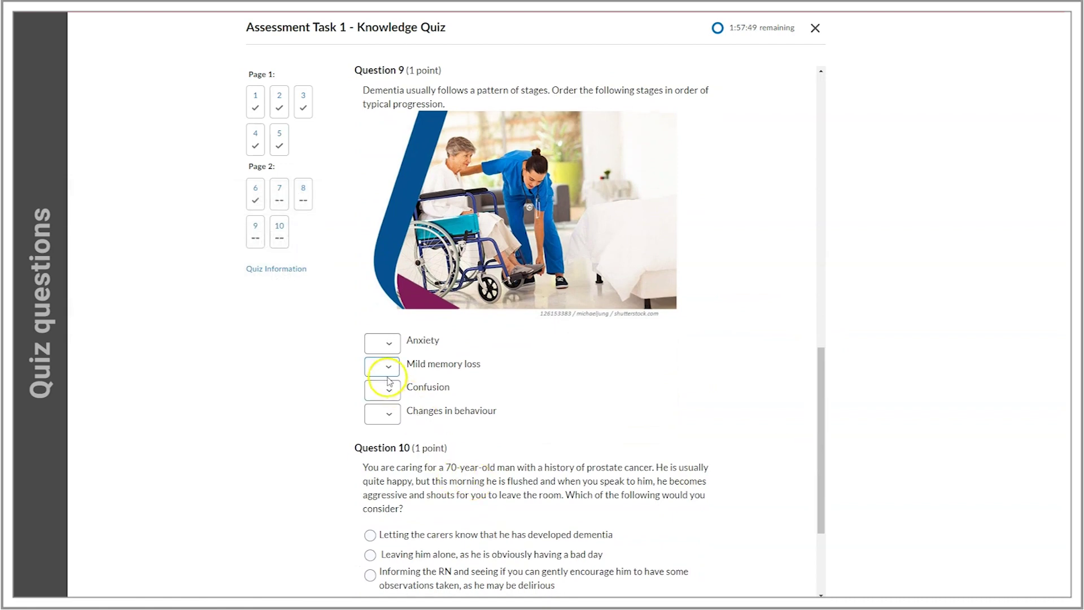
{"action": "left_click", "coordinate": [375, 394]}
{"action": "left_click", "coordinate": [382, 389]}
{"action": "left_click", "coordinate": [384, 427]}
{"action": "left_click", "coordinate": [382, 343]}
{"action": "left_click", "coordinate": [382, 390]}
{"action": "left_click", "coordinate": [381, 414]}
{"action": "left_click", "coordinate": [384, 471]}
Choose informing the RN for Question 10 and submit the quiz
{"action": "left_click_drag", "start_coordinate": [811, 424], "coordinate": [812, 495]}
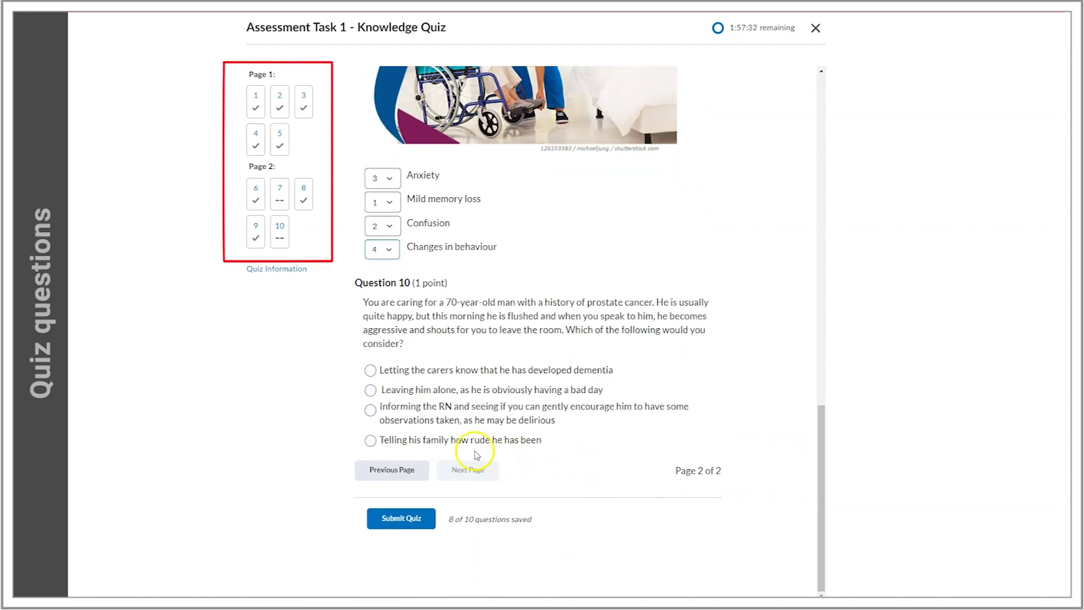
{"action": "left_click", "coordinate": [371, 412]}
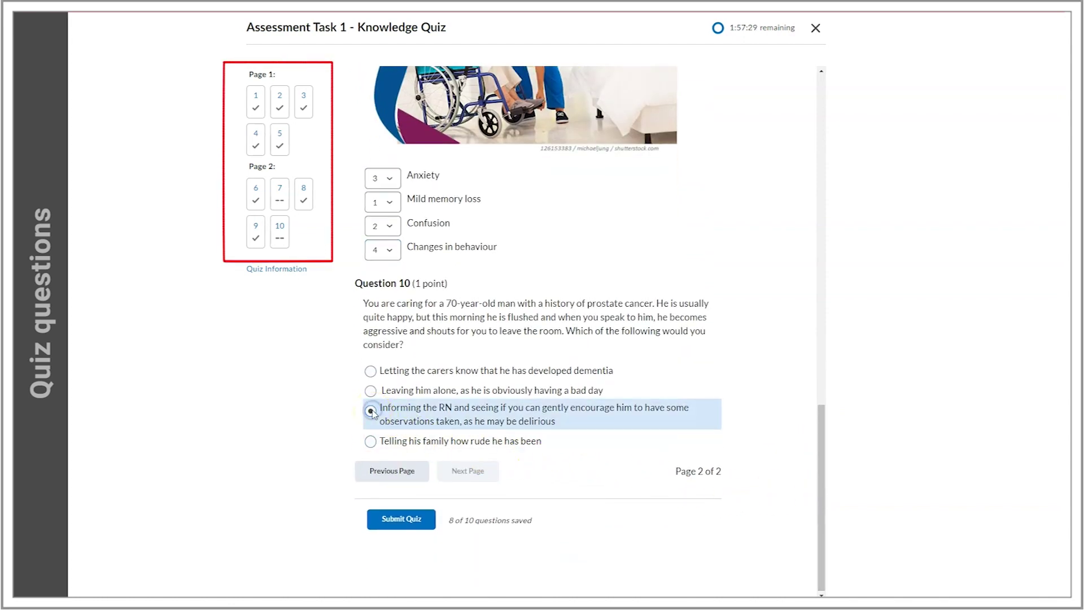
{"action": "left_click", "coordinate": [401, 519]}
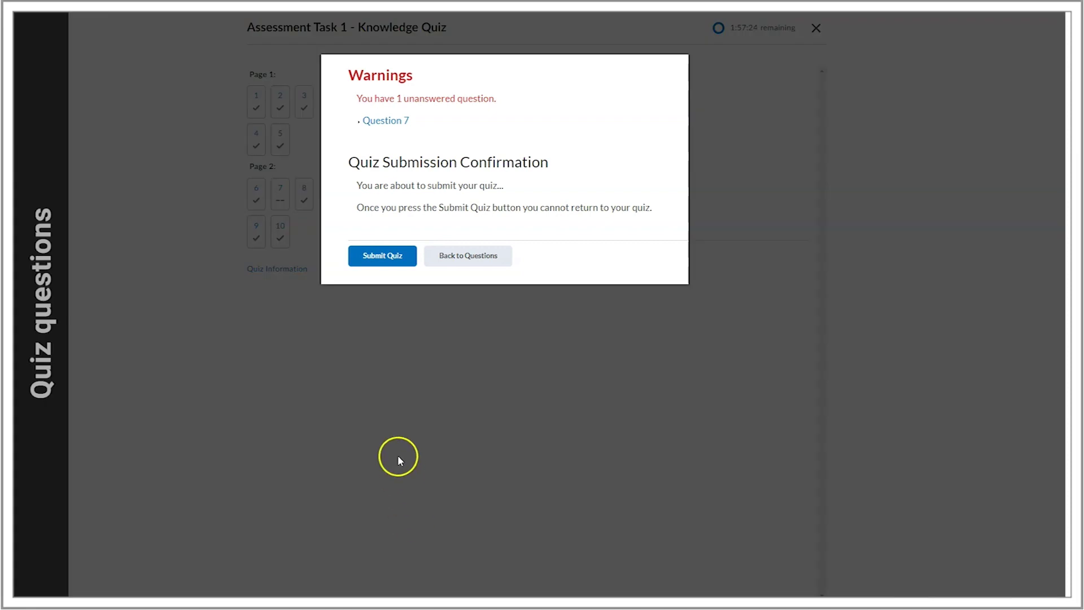
Answer the skipped Question 7 with 6.25 and confirm submission of the first attempt
{"action": "left_click", "coordinate": [396, 122]}
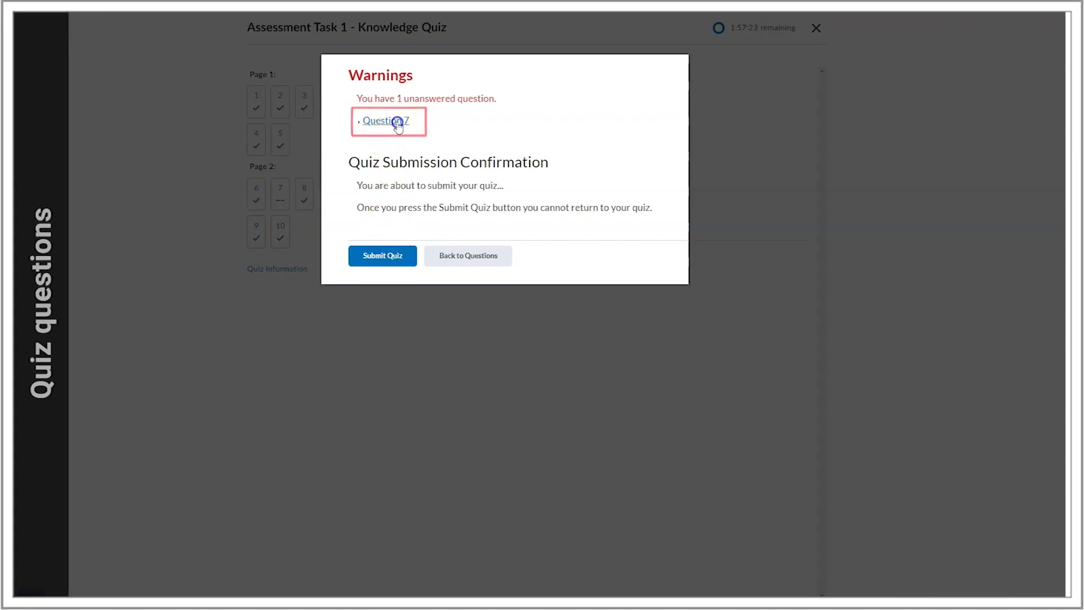
{"action": "left_click", "coordinate": [383, 364]}
{"action": "type", "text": "6"}
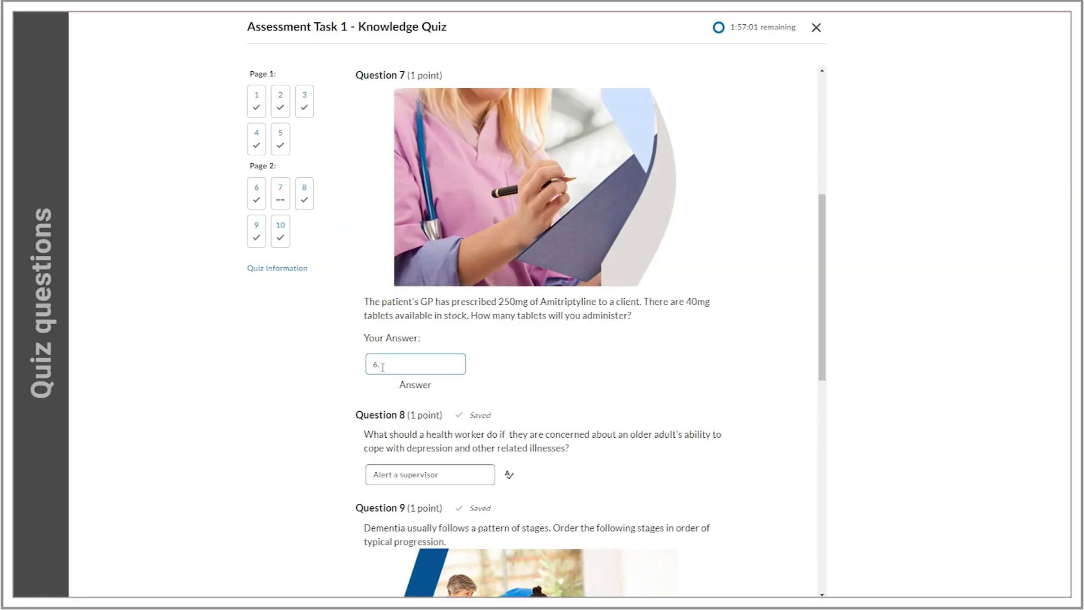
{"action": "type", "text": ".25"}
{"action": "left_click_drag", "start_coordinate": [823, 290], "coordinate": [786, 520]}
{"action": "left_click", "coordinate": [412, 519]}
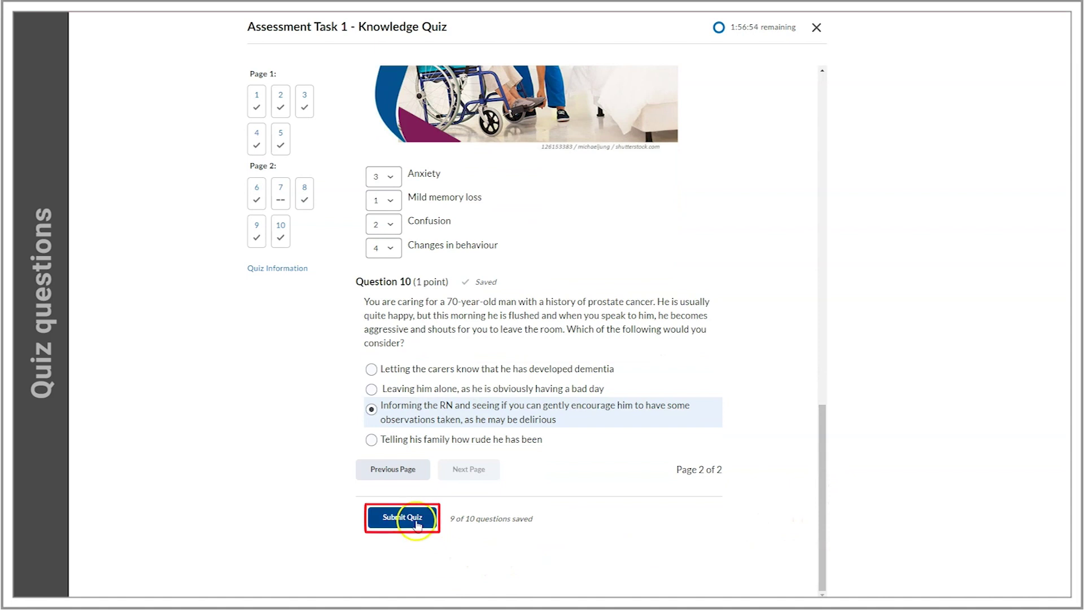
{"action": "left_click", "coordinate": [384, 170]}
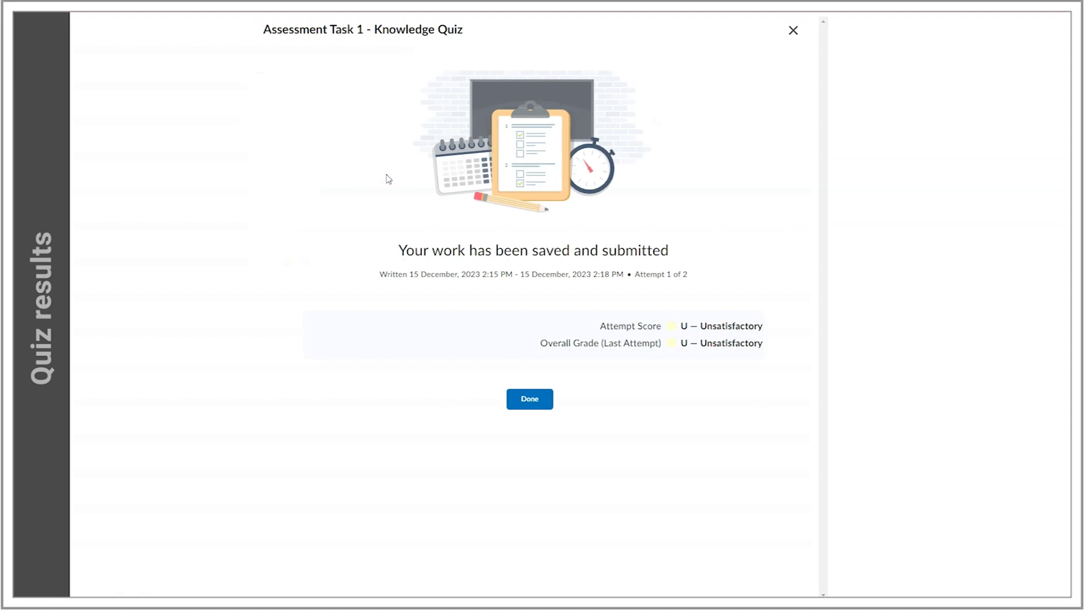
Close the first attempt's results with Done to reach the Quizzes list
{"action": "left_click", "coordinate": [534, 401]}
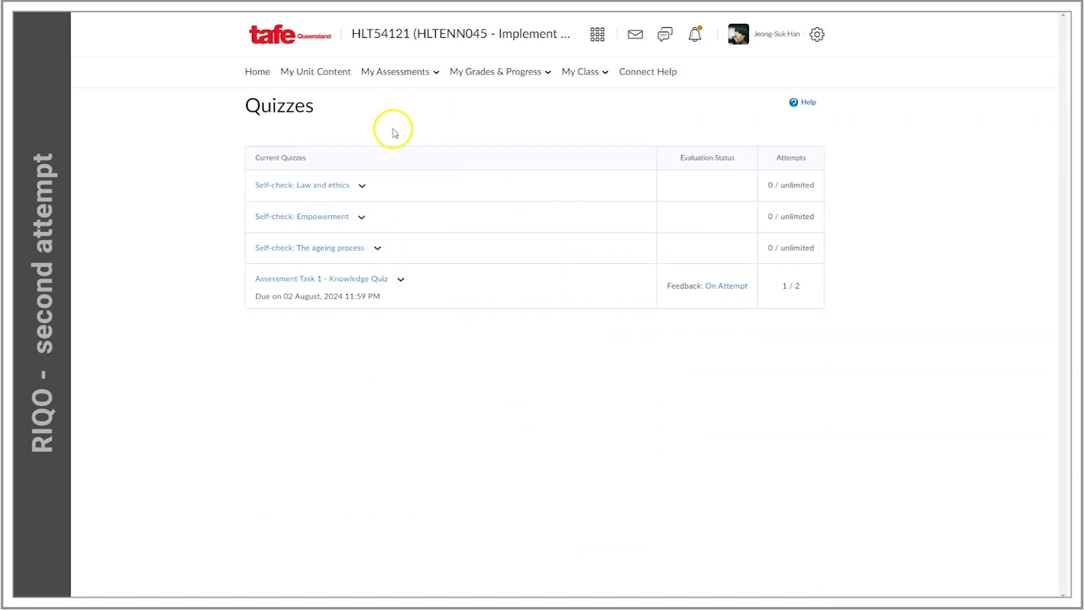
Open the Knowledge Quiz and start the second attempt
{"action": "left_click", "coordinate": [368, 280]}
{"action": "scroll", "coordinate": [1053, 223], "scroll_direction": "down", "scroll_amount": 10}
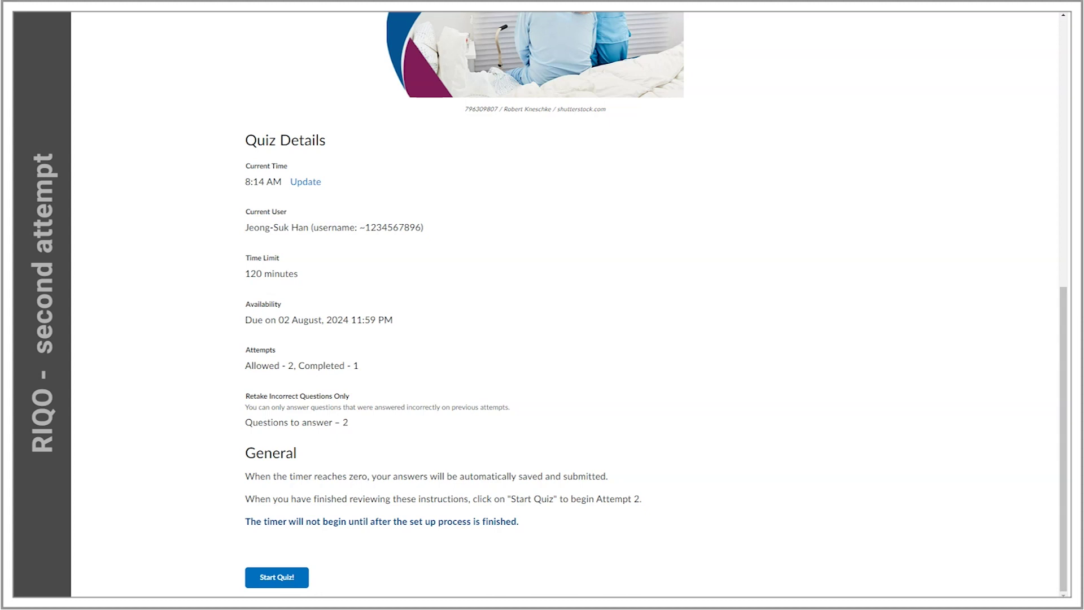
{"action": "left_click", "coordinate": [277, 577]}
Fill Question 5 as kidney disease, urinary infections and incontinence, then confirm submission
{"action": "left_click", "coordinate": [587, 395]}
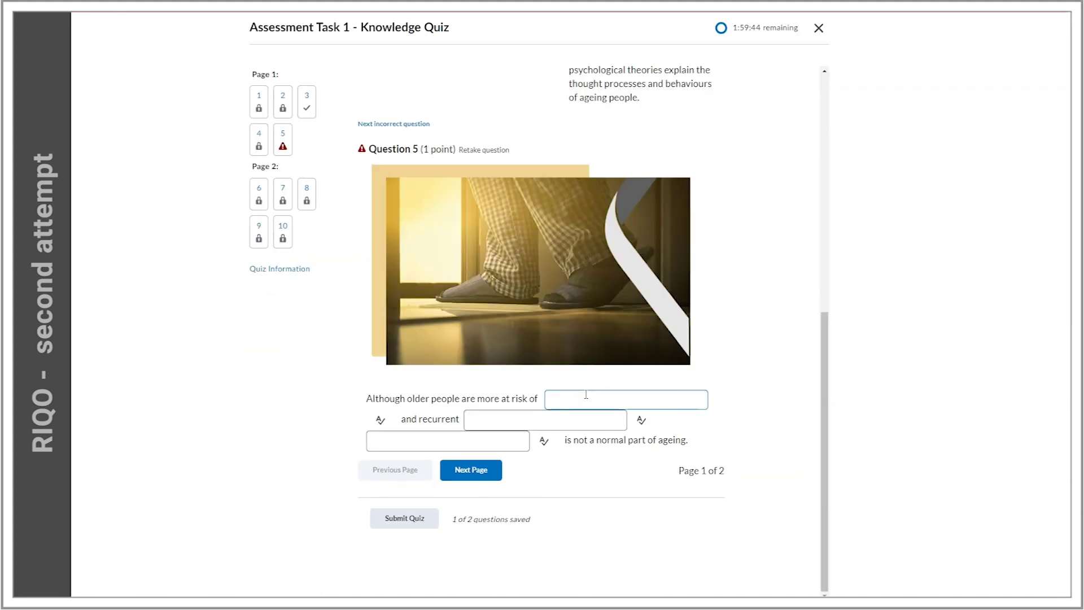
{"action": "left_click", "coordinate": [557, 419]}
{"action": "type", "text": "urinary infections"}
{"action": "left_click", "coordinate": [412, 442]}
{"action": "type", "text": "incontinence"}
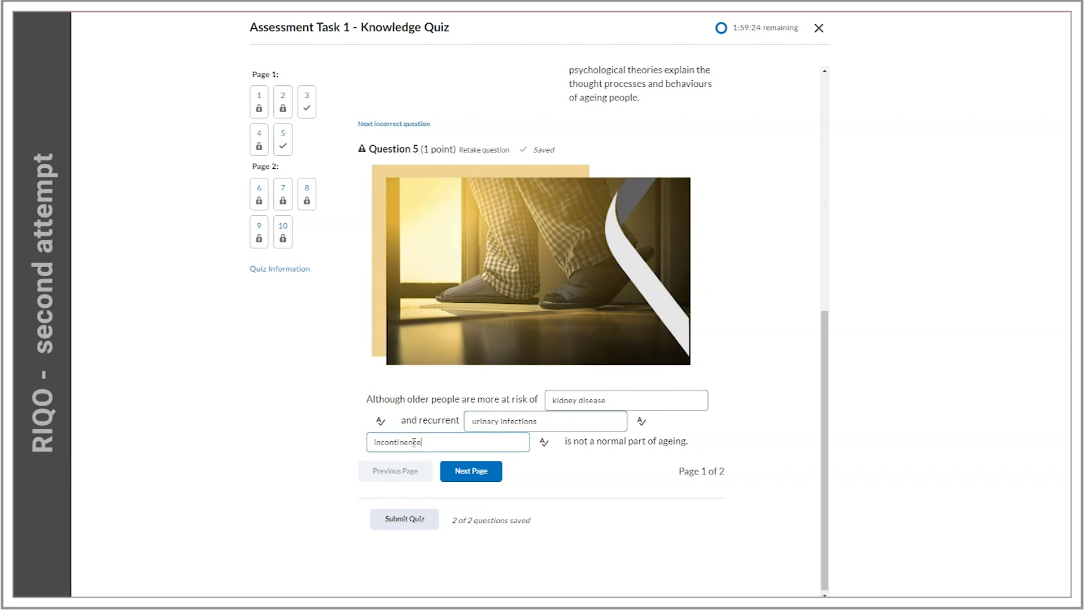
{"action": "left_click", "coordinate": [463, 472]}
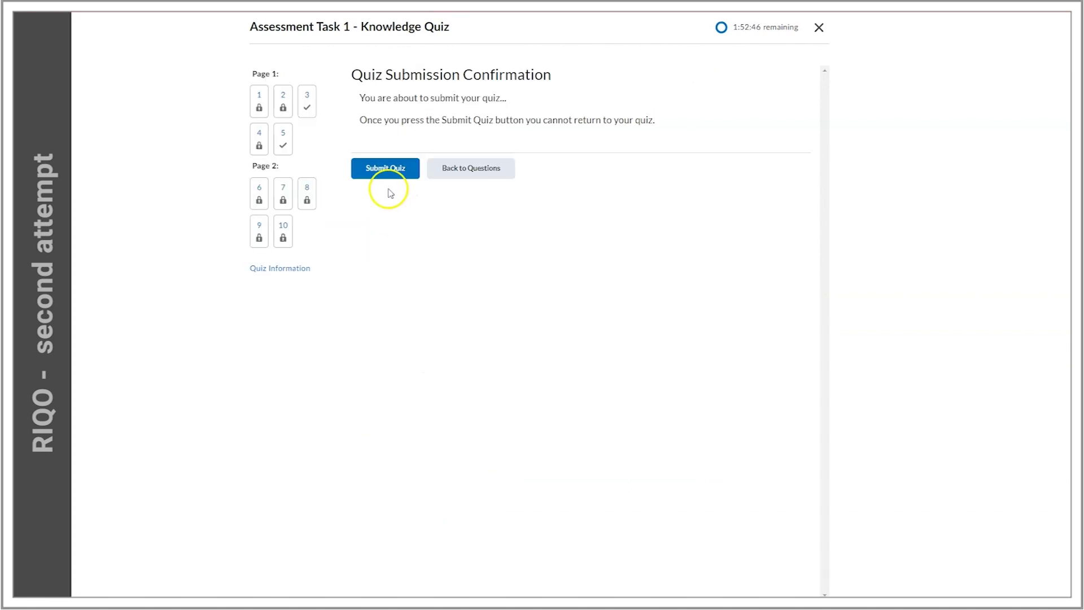
{"action": "left_click", "coordinate": [388, 176]}
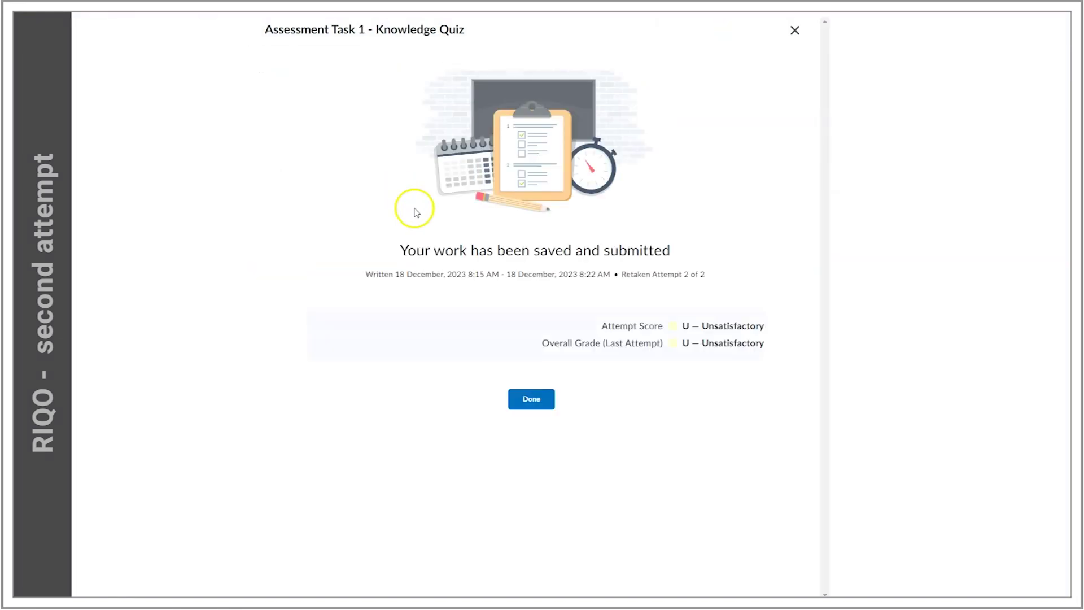
Close the second attempt's results with Done and scroll through the Knowledge Quiz summary
{"action": "left_click", "coordinate": [533, 402]}
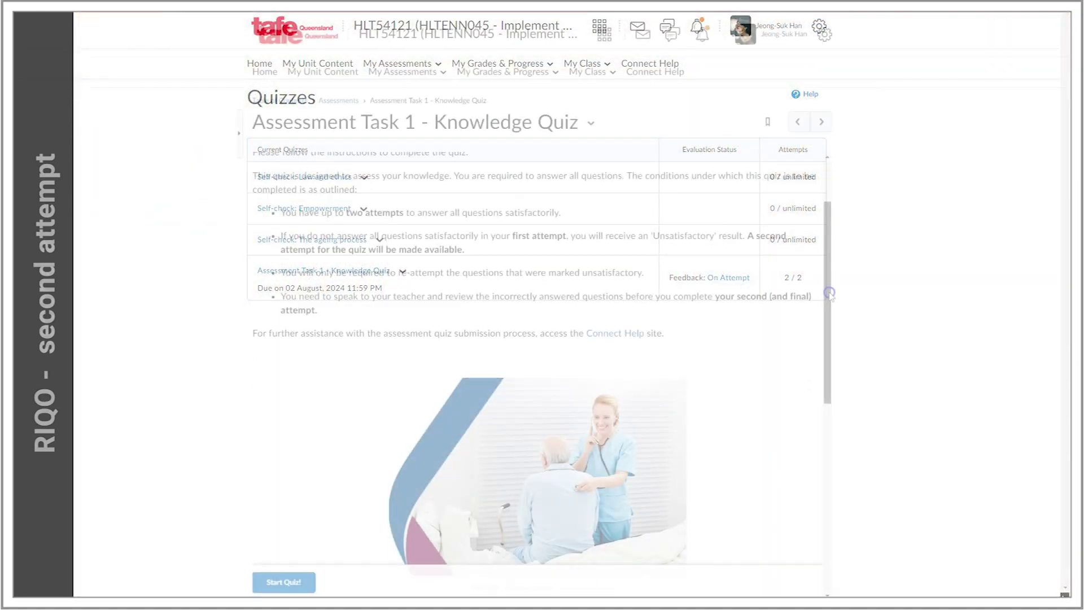
{"action": "scroll", "coordinate": [821, 367], "scroll_direction": "down", "scroll_amount": 6}
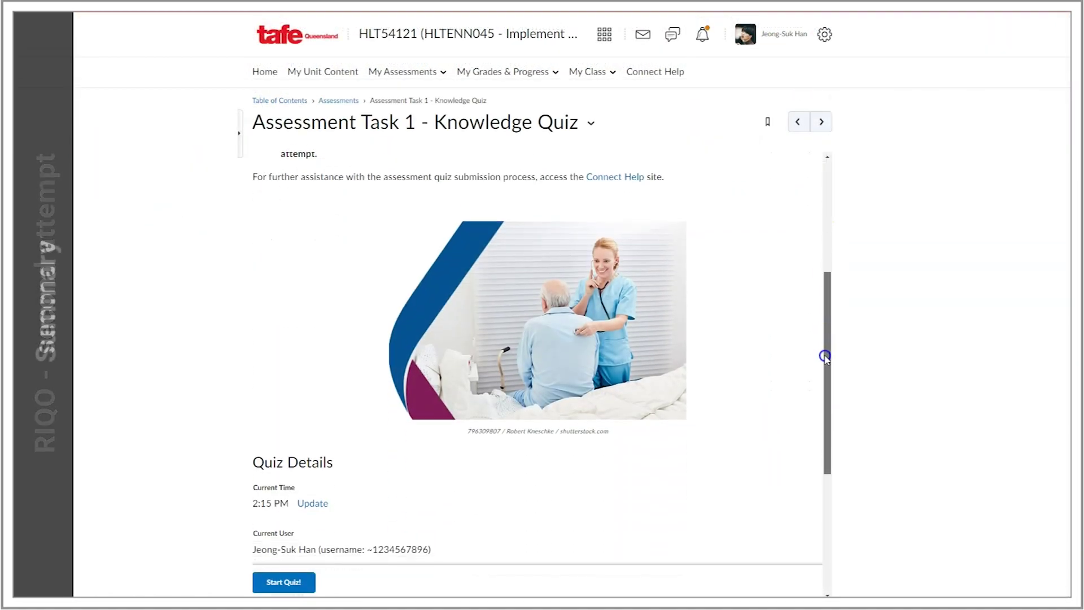
{"action": "scroll", "coordinate": [814, 452], "scroll_direction": "down", "scroll_amount": 2}
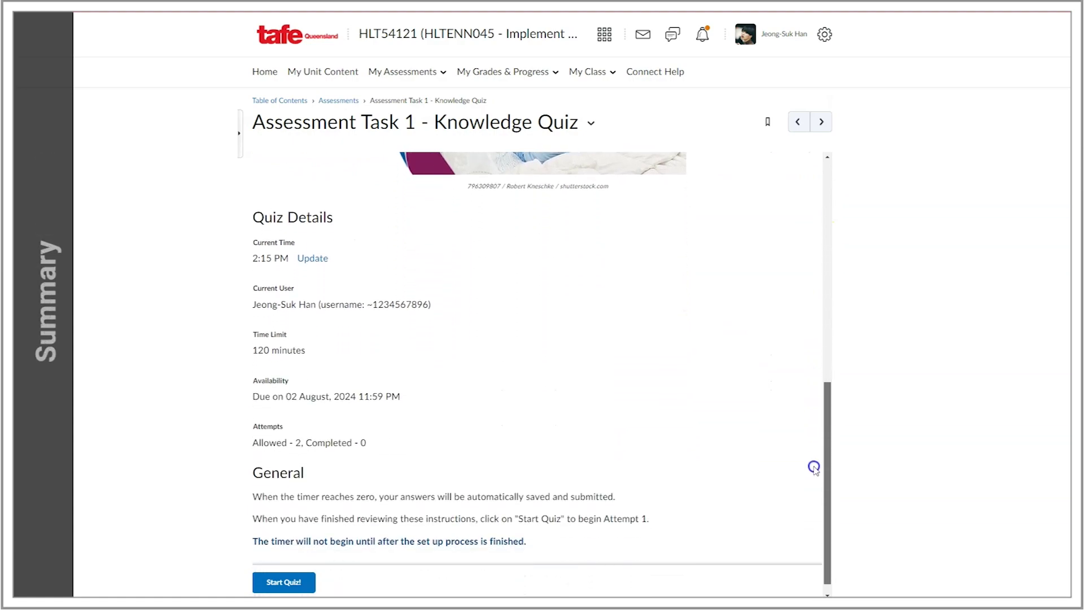